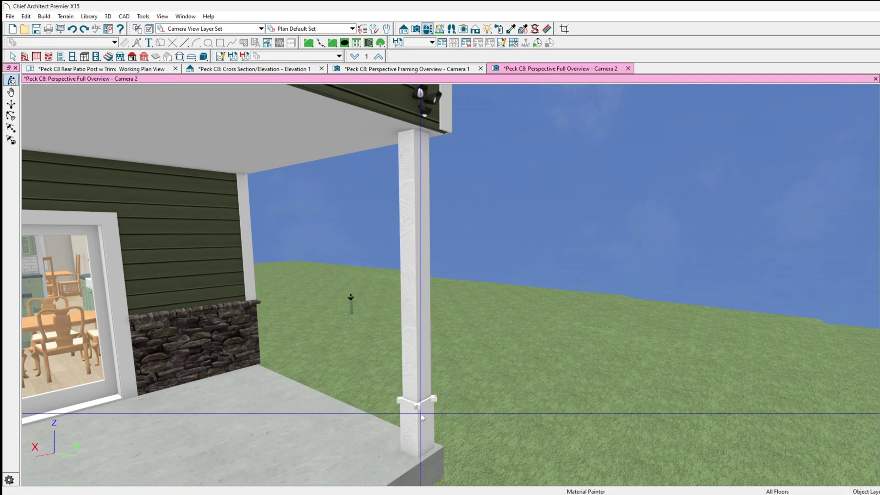
Step: Bring up the 3D solid primitive tools in the perspective view and activate the box solid
{"action": "left_click", "coordinate": [203, 57]}
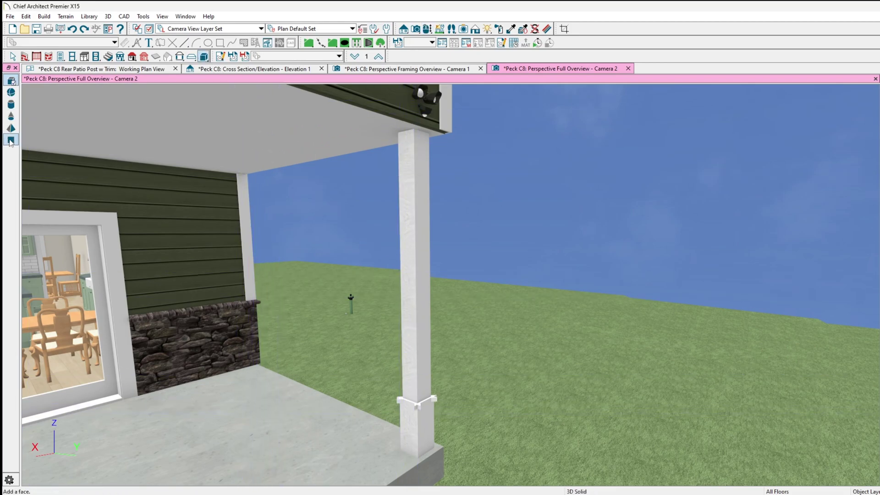
{"action": "left_click", "coordinate": [11, 81]}
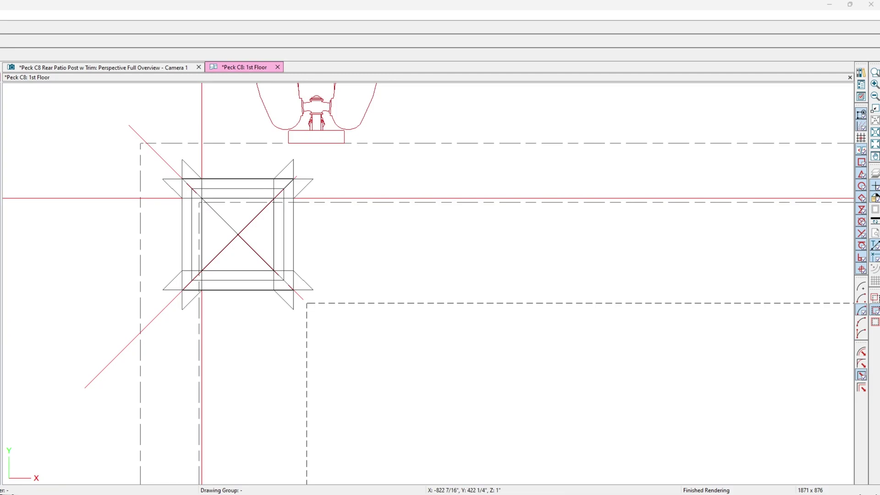
Step: Try to trim the diagonal CAD line that runs through the post's corners in the 1st Floor plan
{"action": "left_click", "coordinate": [119, 353]}
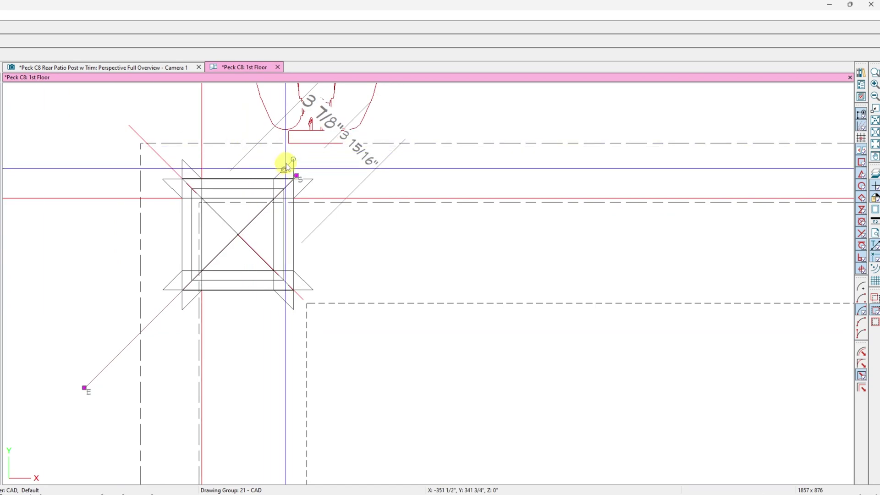
{"action": "left_click", "coordinate": [285, 169]}
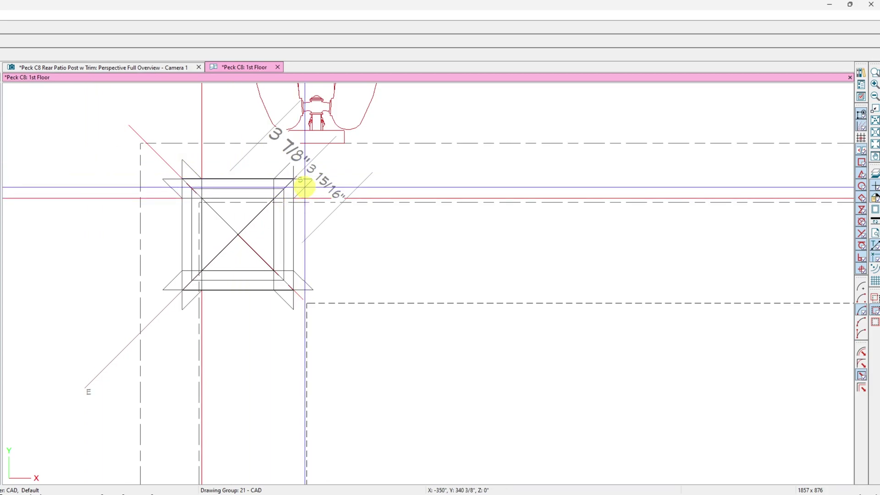
{"action": "left_click", "coordinate": [303, 186]}
{"action": "left_click_drag", "start_coordinate": [2, 228], "coordinate": [234, 223]}
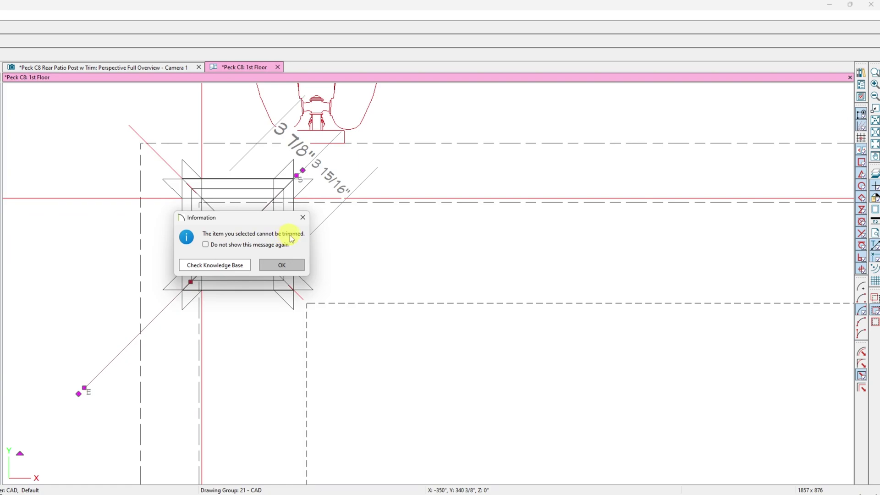
{"action": "left_click", "coordinate": [281, 266]}
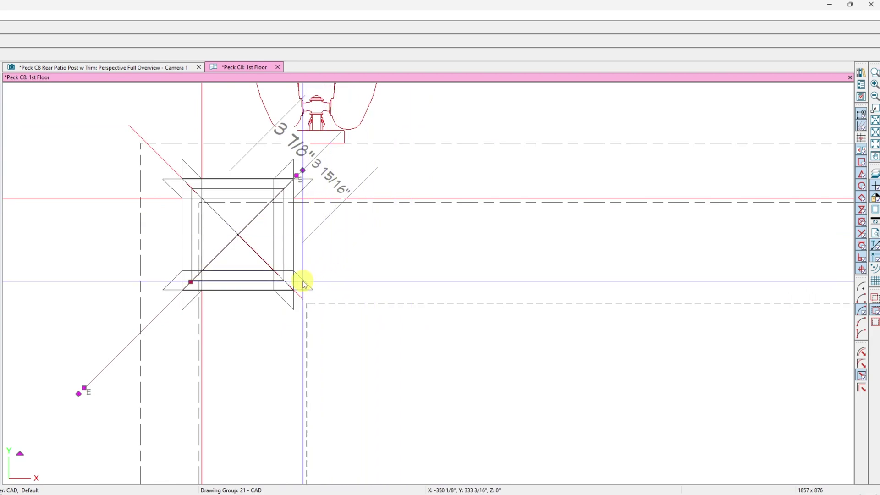
Step: Examine the mitred trim solids on the post's right side: the cap piece, the full-height board and the lower base board
{"action": "left_click", "coordinate": [289, 303]}
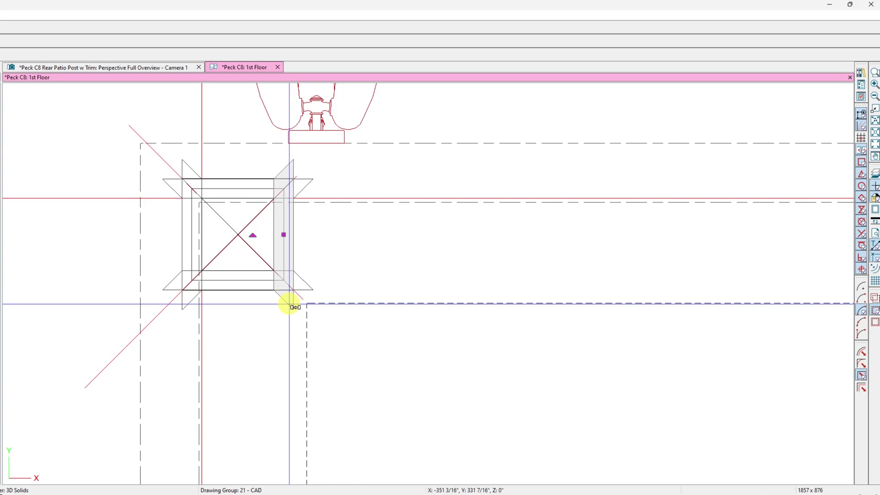
{"action": "scroll", "coordinate": [297, 209], "scroll_direction": "up", "scroll_amount": 3}
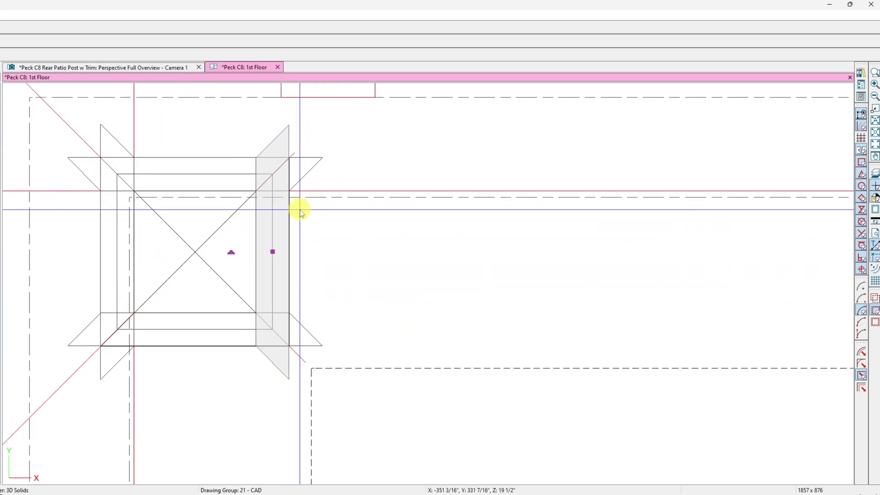
{"action": "scroll", "coordinate": [300, 212], "scroll_direction": "up", "scroll_amount": 2}
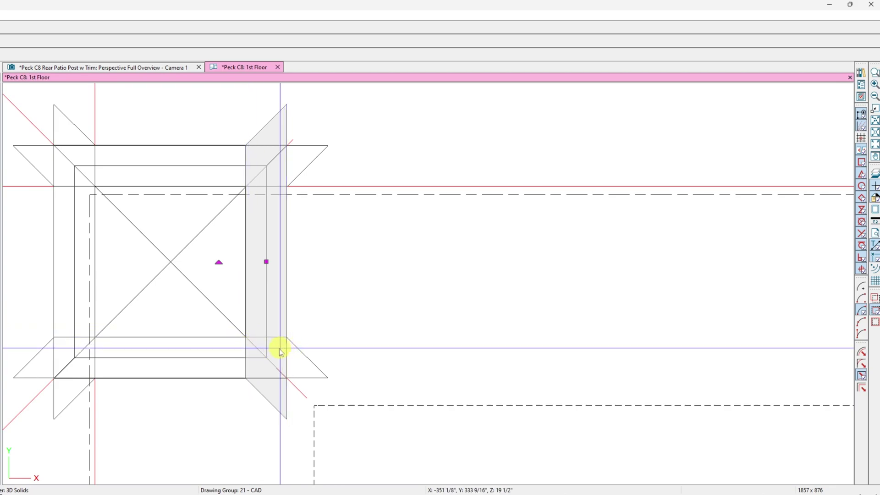
{"action": "left_click", "coordinate": [194, 337]}
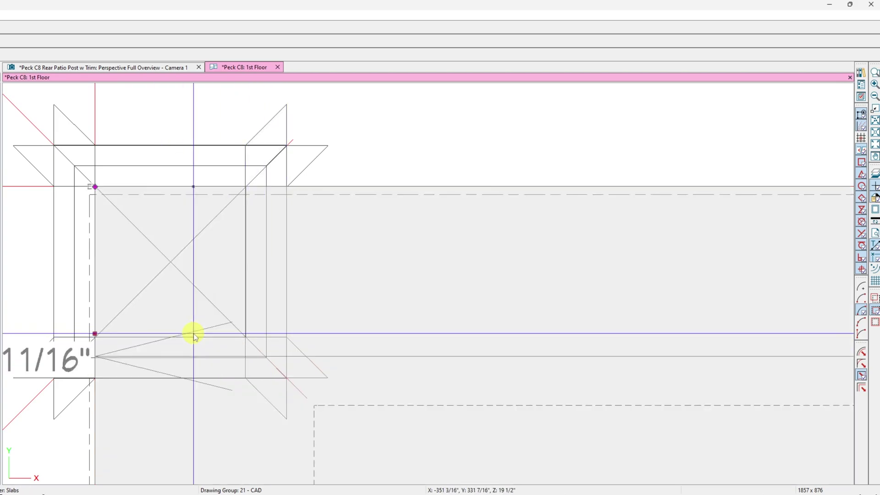
{"action": "left_click", "coordinate": [195, 337]}
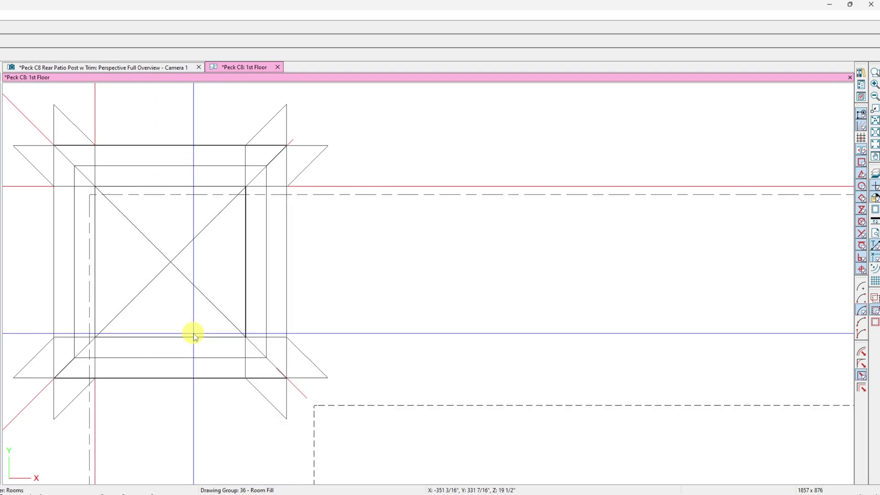
{"action": "left_click", "coordinate": [264, 271]}
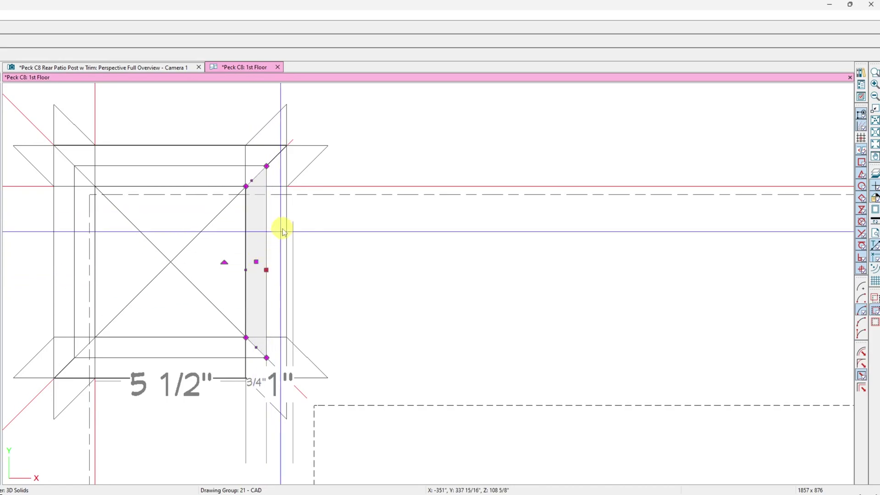
{"action": "left_click", "coordinate": [275, 209]}
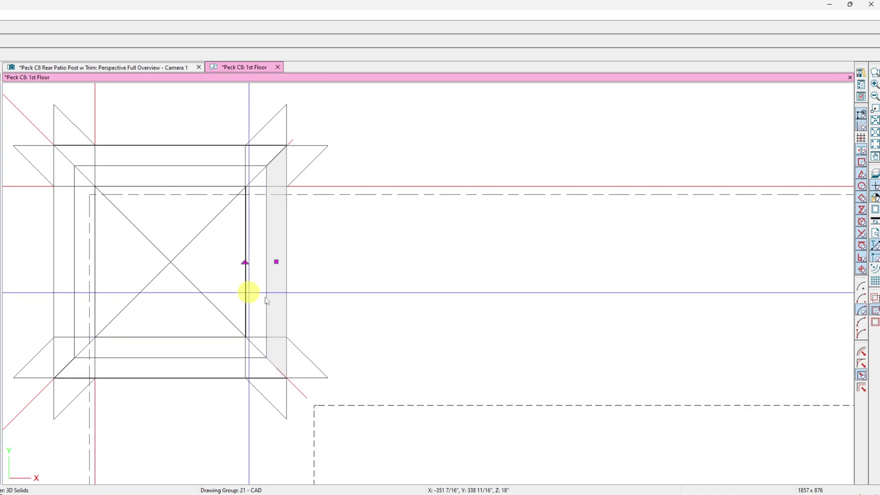
{"action": "scroll", "coordinate": [426, 325], "scroll_direction": "down", "scroll_amount": 3}
{"action": "scroll", "coordinate": [143, 275], "scroll_direction": "up", "scroll_amount": 2}
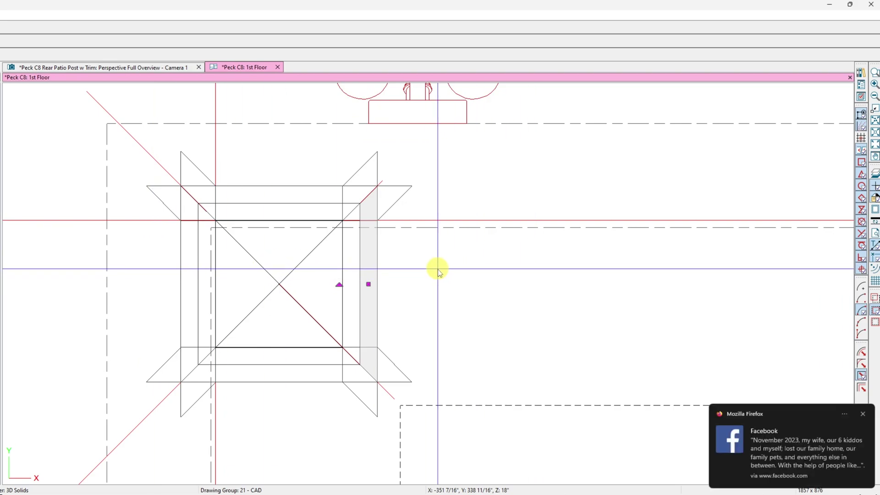
Step: Inspect the right-hand base board's size, elevation and mitred end in its 3D solid specification without changing anything
{"action": "double_click", "coordinate": [365, 295]}
{"action": "left_click_drag", "start_coordinate": [6, 74], "coordinate": [399, 119]}
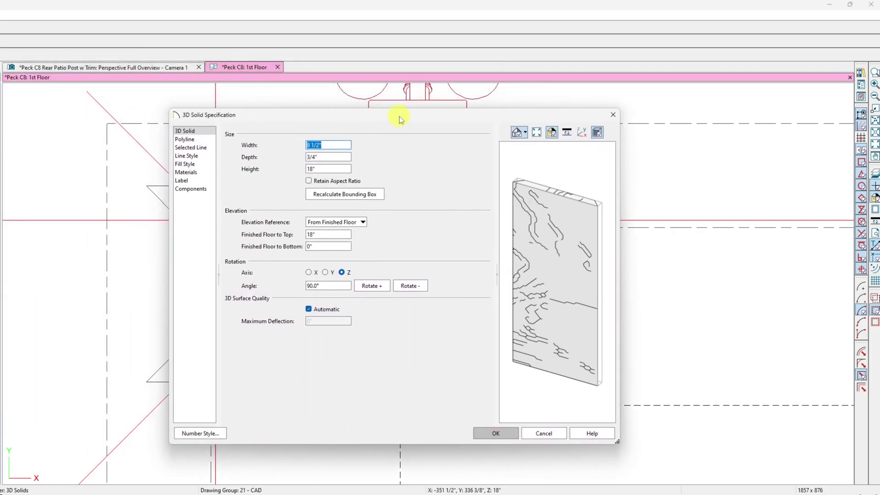
{"action": "left_click", "coordinate": [308, 170]}
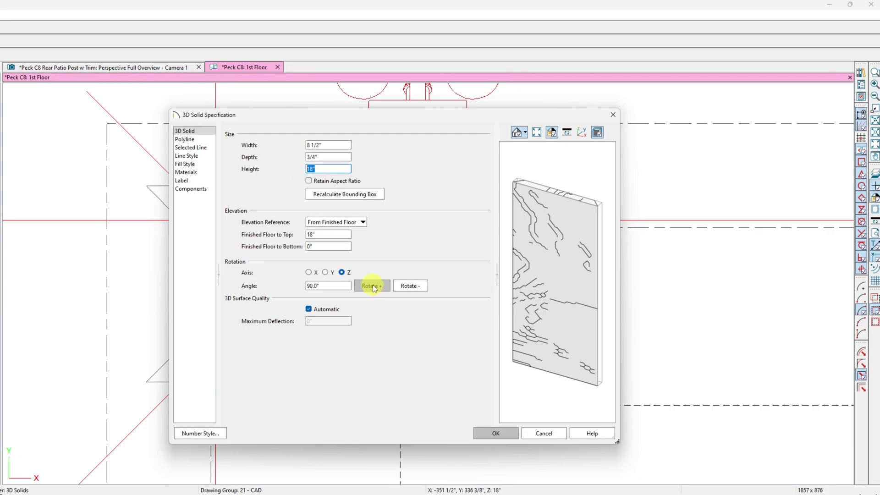
{"action": "left_click", "coordinate": [529, 433]}
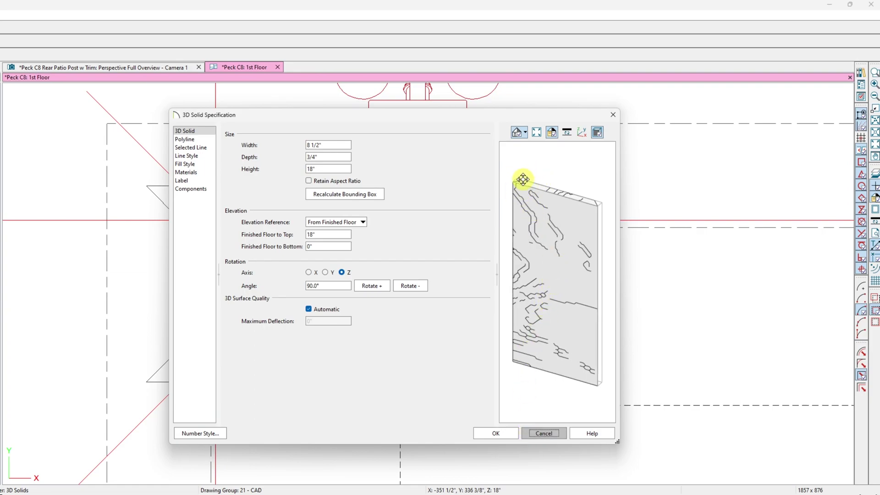
{"action": "scroll", "coordinate": [523, 179], "scroll_direction": "up", "scroll_amount": 5}
{"action": "scroll", "coordinate": [538, 213], "scroll_direction": "down", "scroll_amount": 3}
{"action": "scroll", "coordinate": [518, 199], "scroll_direction": "up", "scroll_amount": 4}
{"action": "left_click_drag", "start_coordinate": [527, 178], "coordinate": [525, 323]}
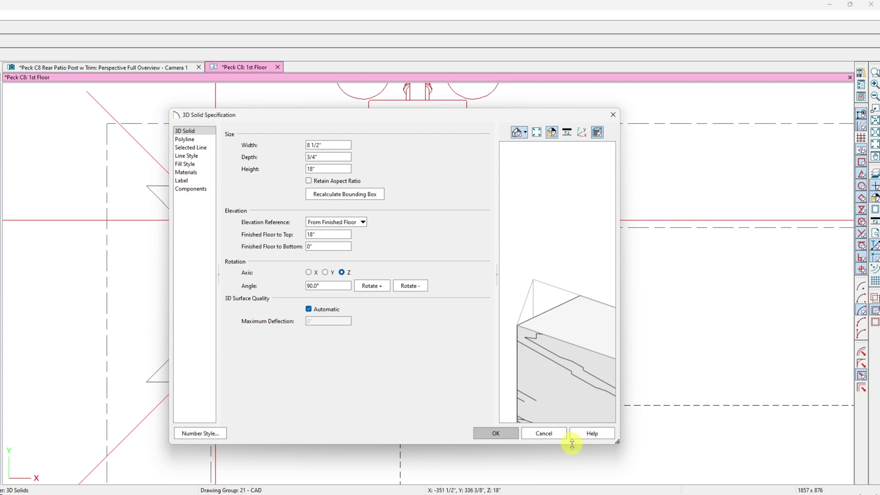
{"action": "left_click", "coordinate": [545, 434]}
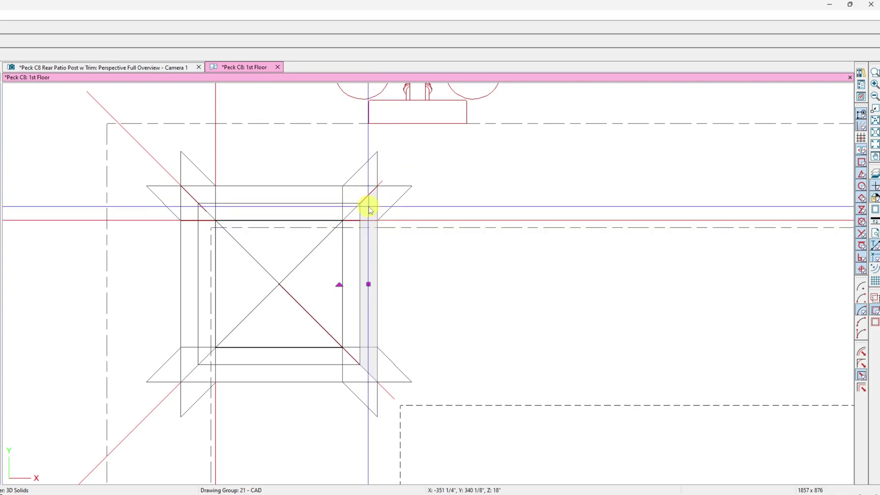
Step: Move the mitred cap piece on the post's right side straight out, well clear of the post
{"action": "left_click", "coordinate": [377, 180]}
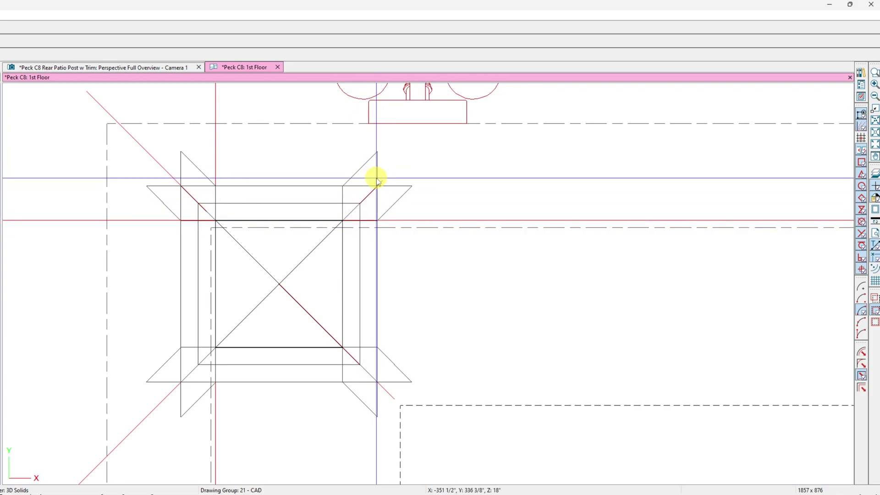
{"action": "left_click", "coordinate": [376, 180]}
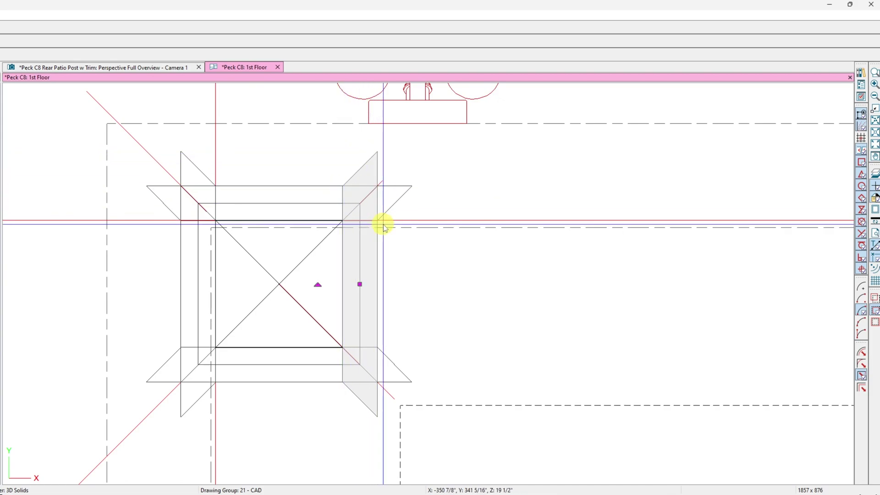
{"action": "left_click_drag", "start_coordinate": [360, 284], "coordinate": [497, 265]}
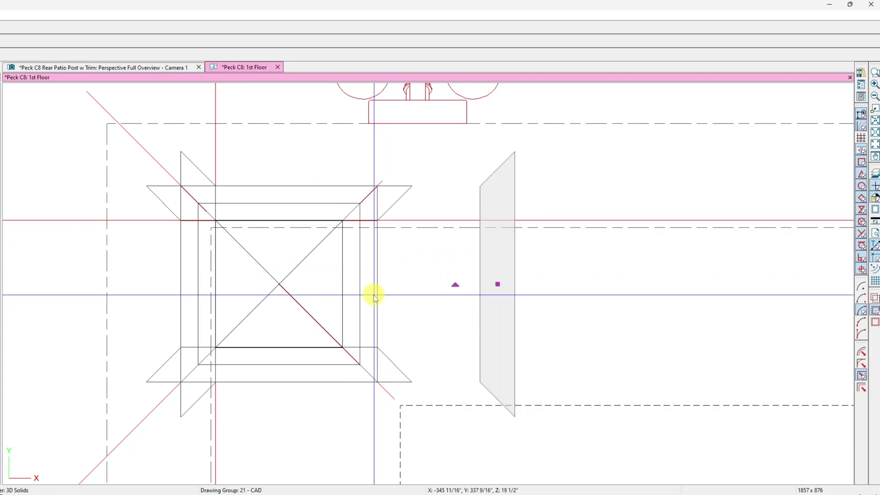
Step: Move the right-hand base board out horizontally to sit between the post and the separated cap piece
{"action": "left_click", "coordinate": [372, 294]}
{"action": "left_click_drag", "start_coordinate": [367, 287], "coordinate": [440, 281]}
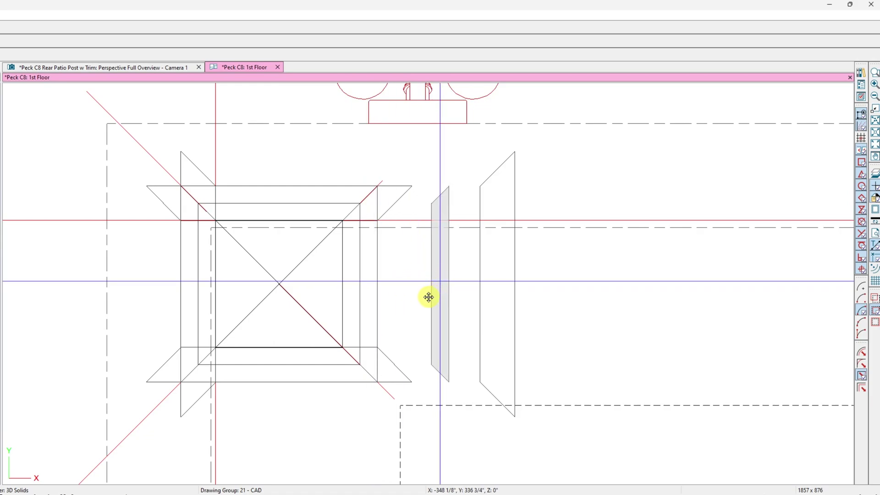
{"action": "left_click", "coordinate": [434, 189]}
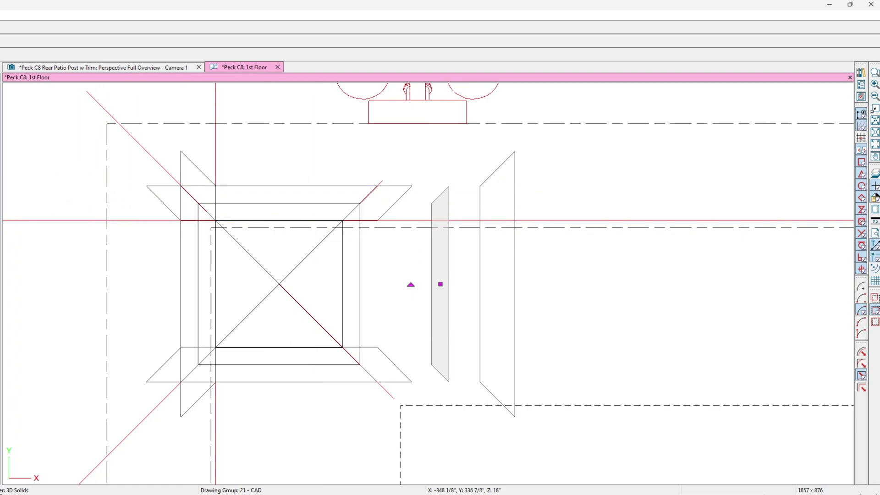
Step: Switch to the Rear Patio Post w Trim perspective view and examine the trimmed post from several angles
{"action": "mouse_move", "coordinate": [33, 488]}
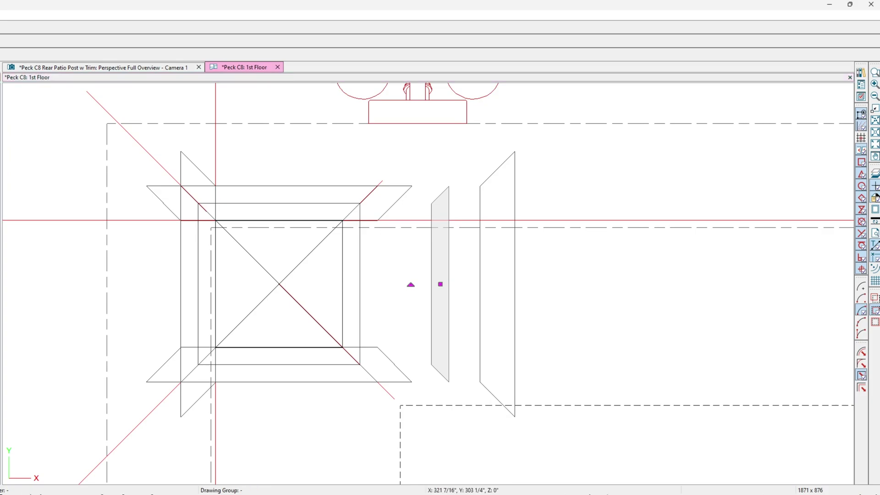
{"action": "left_click", "coordinate": [141, 69]}
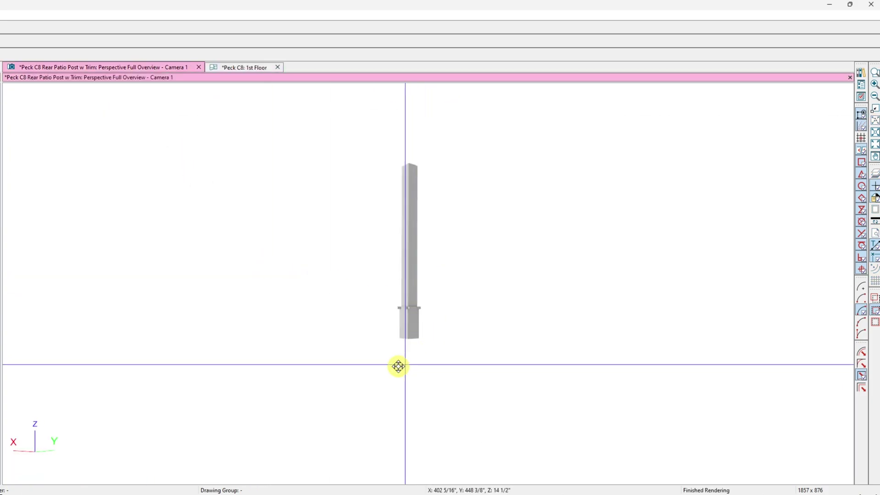
{"action": "left_click_drag", "start_coordinate": [424, 228], "coordinate": [430, 279]}
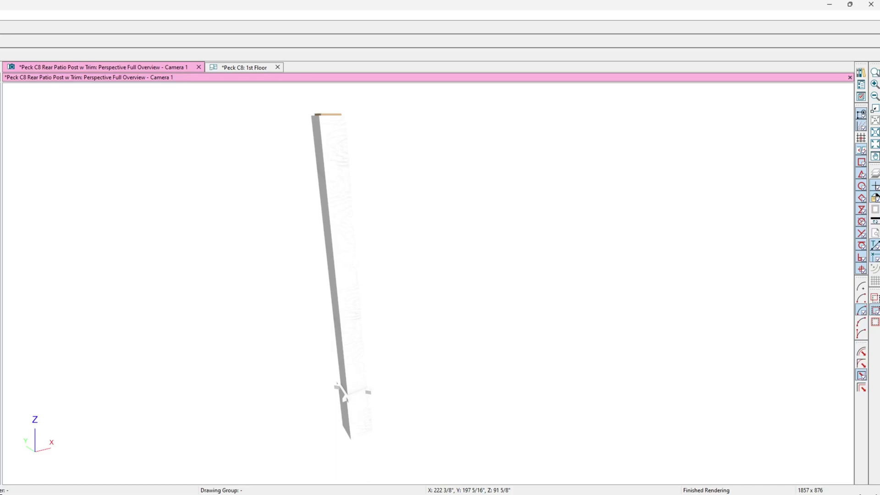
{"action": "mouse_move", "coordinate": [1, 494]}
{"action": "mouse_move", "coordinate": [83, 487]}
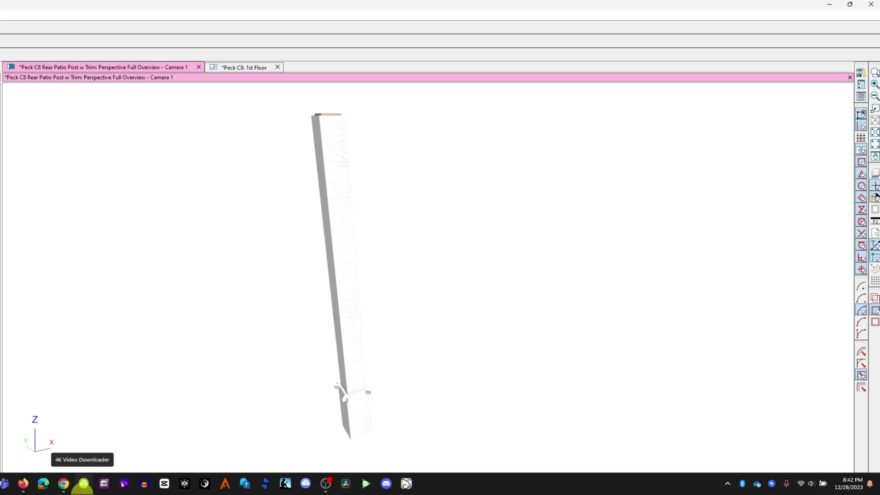